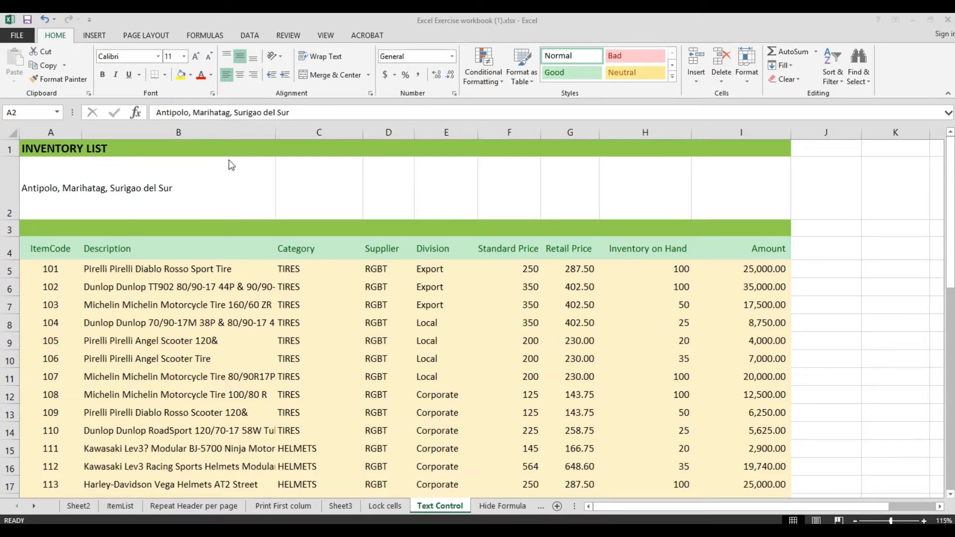
- Merge cells A1:I1 across the INVENTORY LIST title row and center the title horizontally
left_click(200, 273)
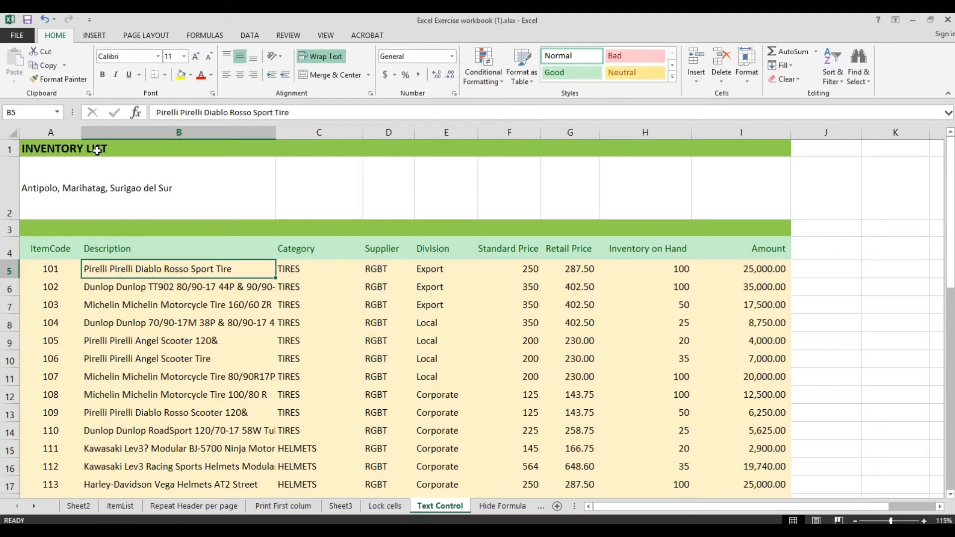
left_click_drag(27, 148, 209, 148)
left_click_drag(549, 135, 736, 145)
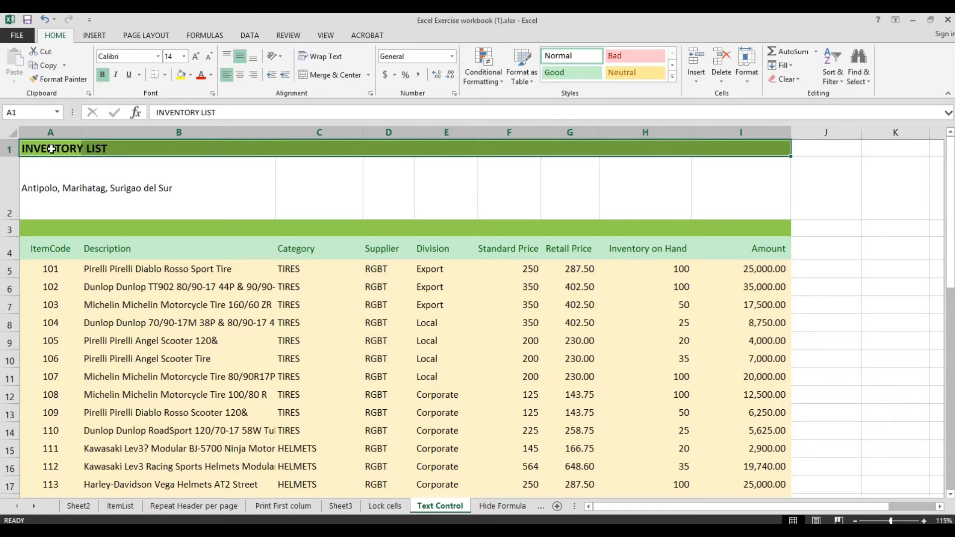
left_click_drag(51, 149, 761, 147)
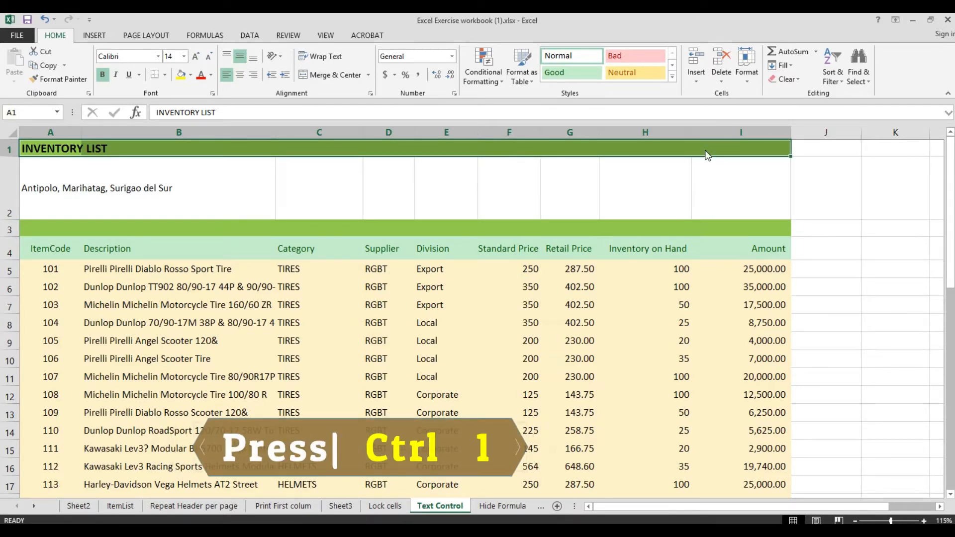
key("ctrl+1")
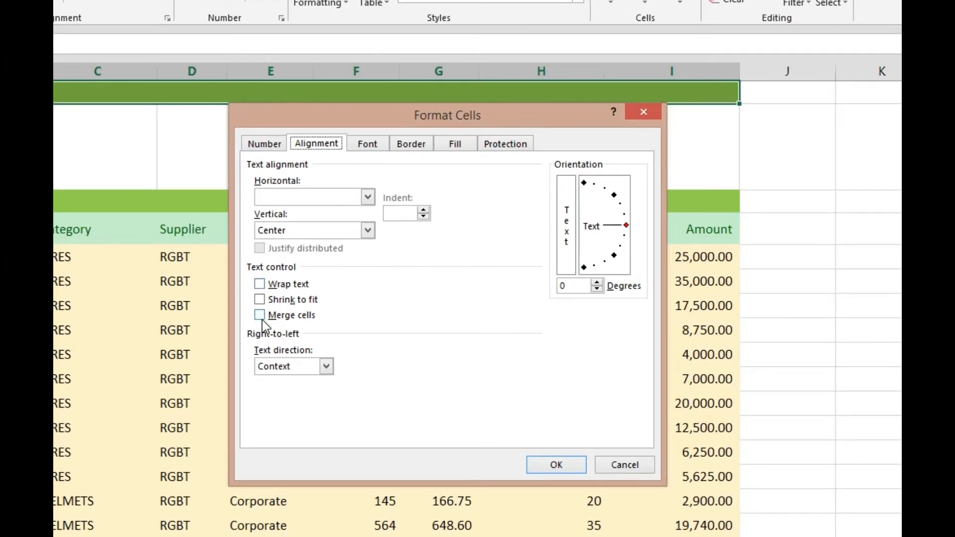
left_click(260, 315)
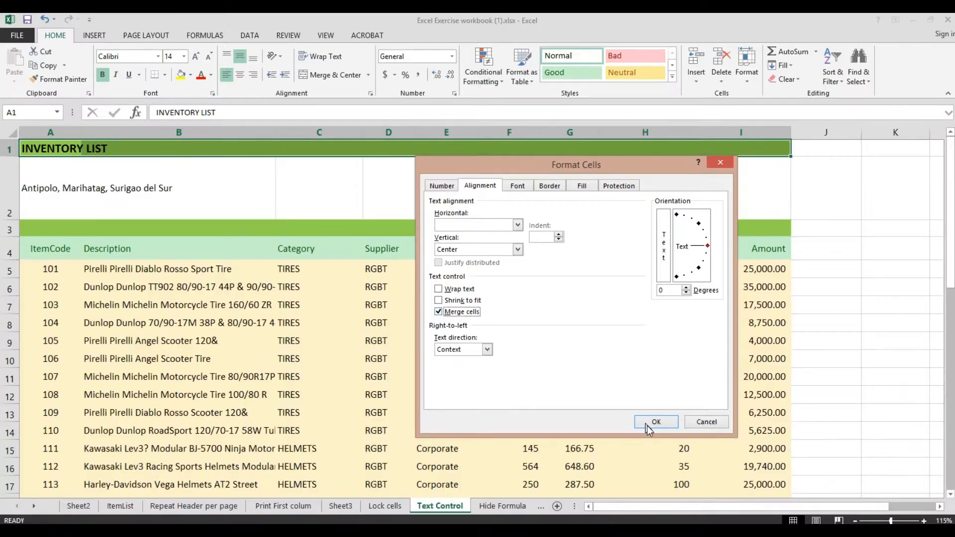
left_click(655, 423)
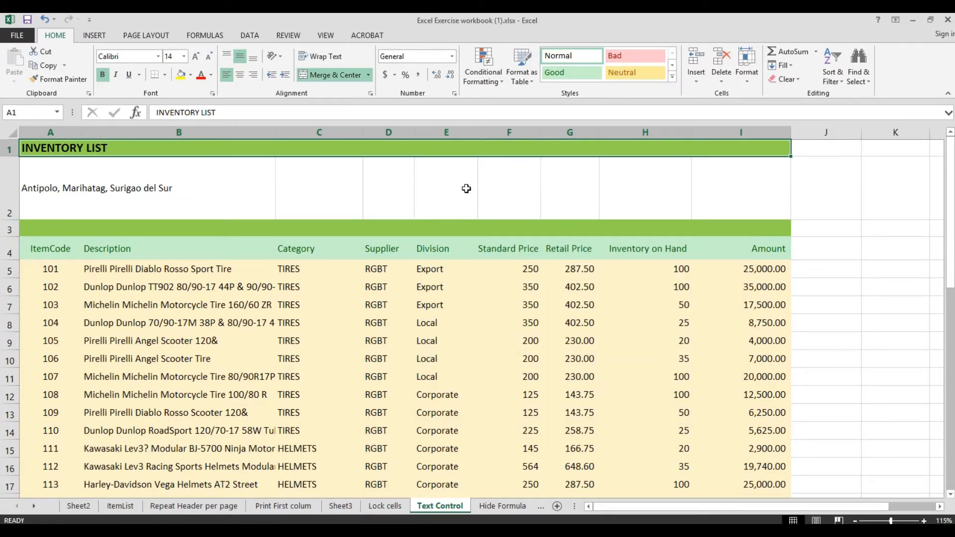
left_click(241, 76)
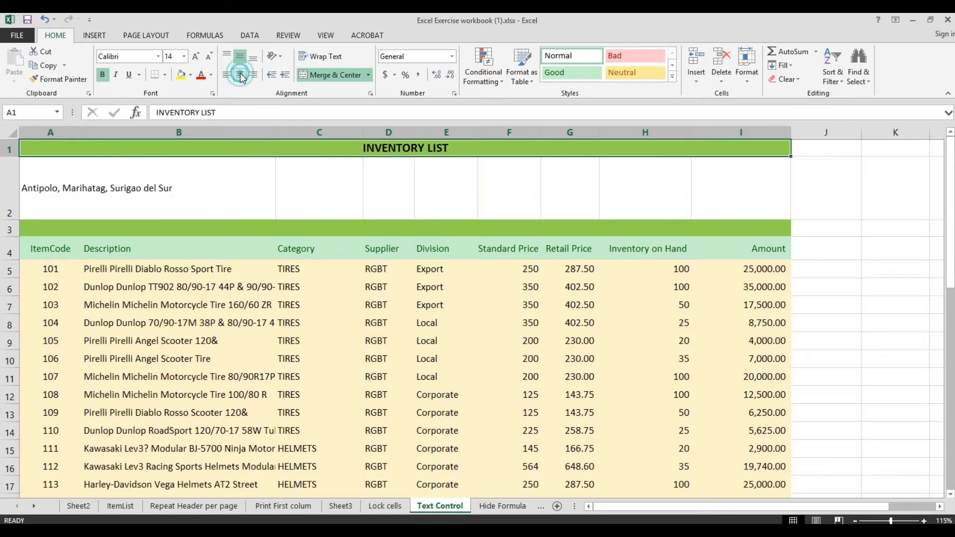
left_click(279, 180)
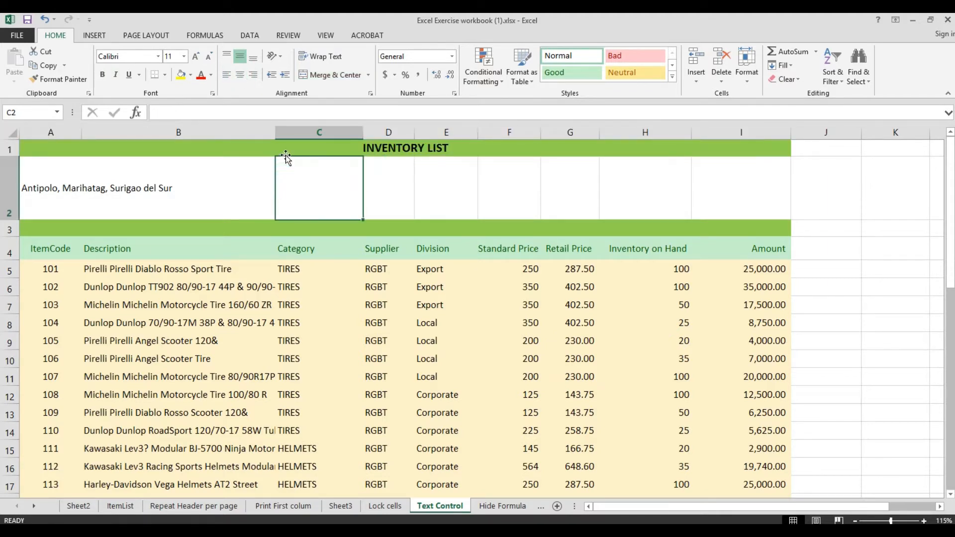
left_click(284, 150)
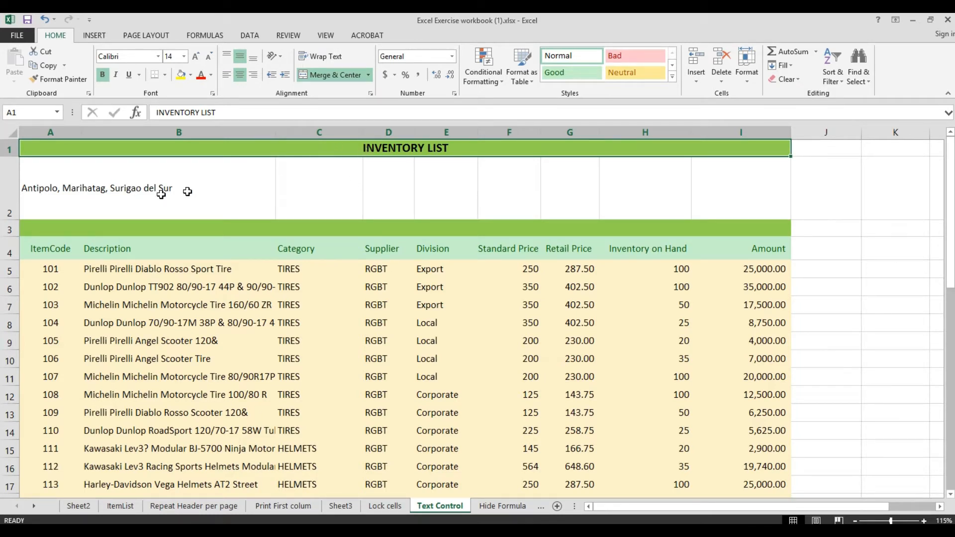
- Fill the address cell A2 with yellow and turn on text wrapping for it
left_click(104, 190)
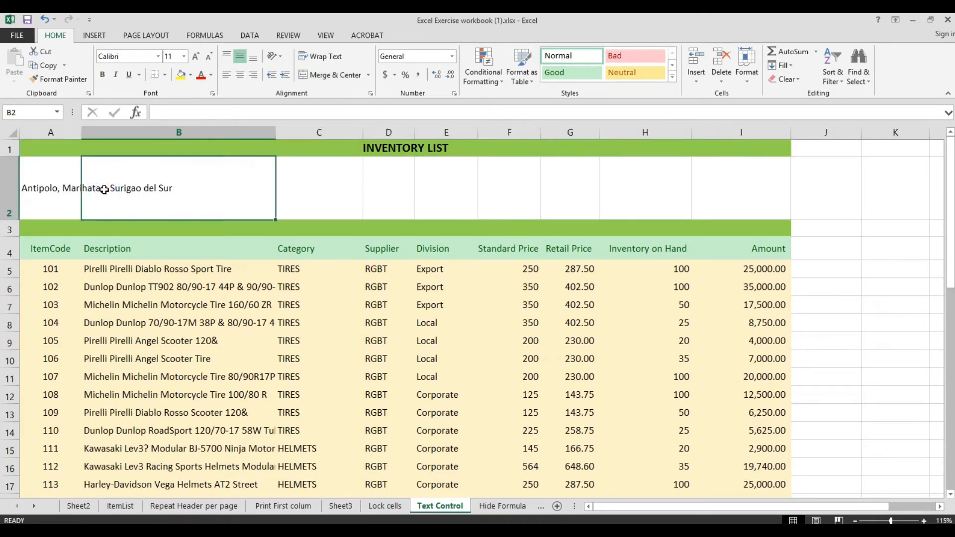
left_click(59, 184)
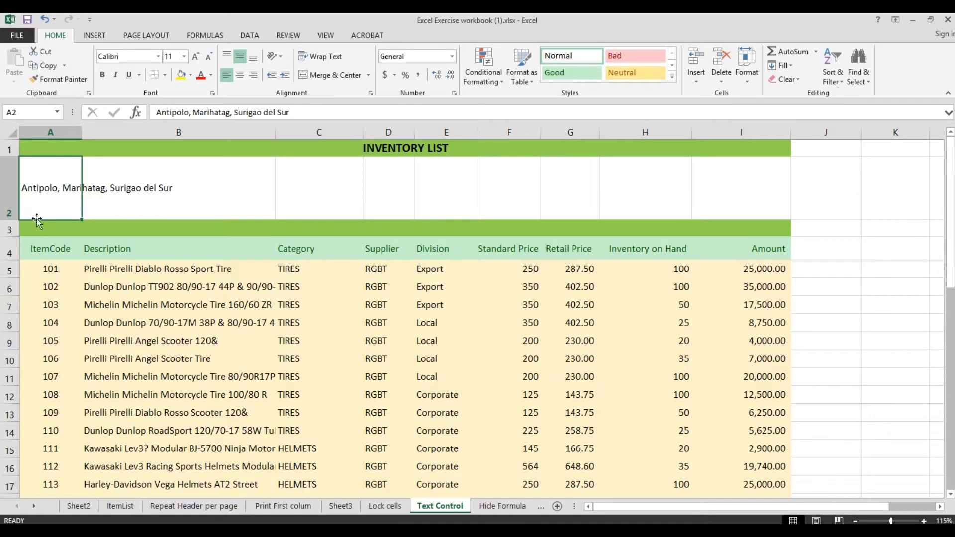
left_click(181, 76)
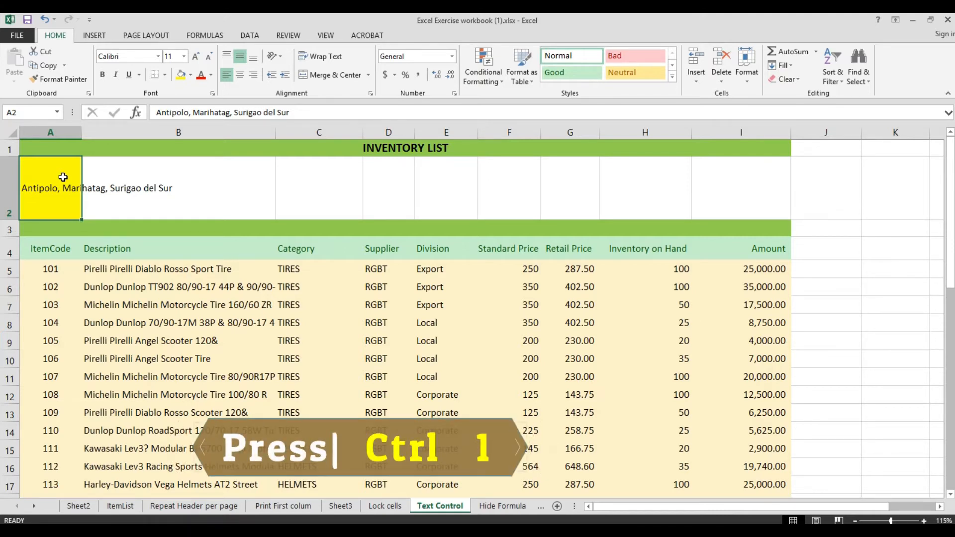
key("ctrl+1")
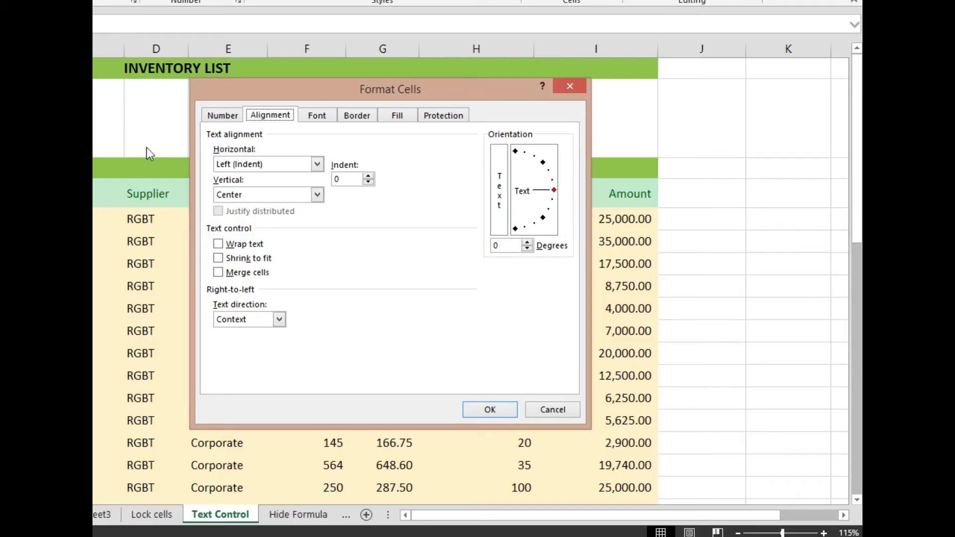
left_click(220, 245)
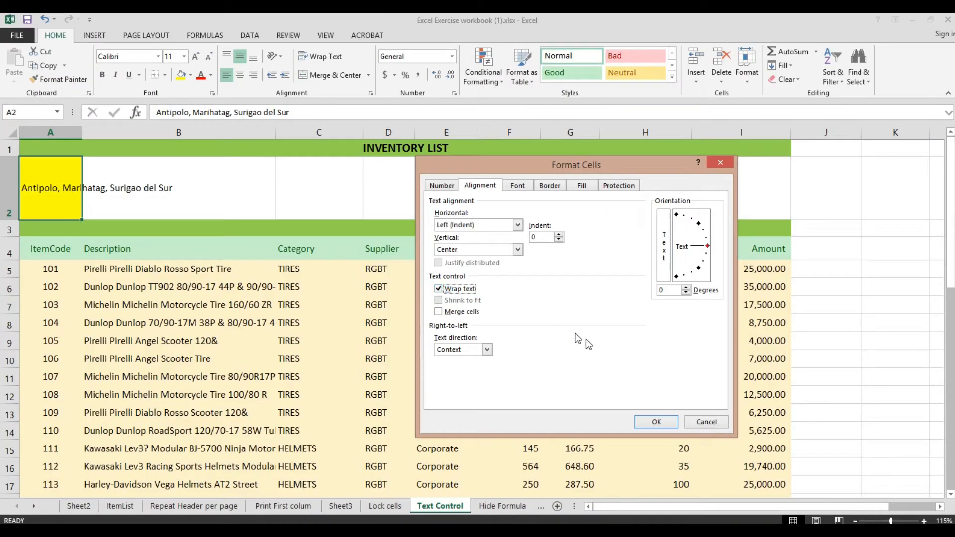
left_click(657, 422)
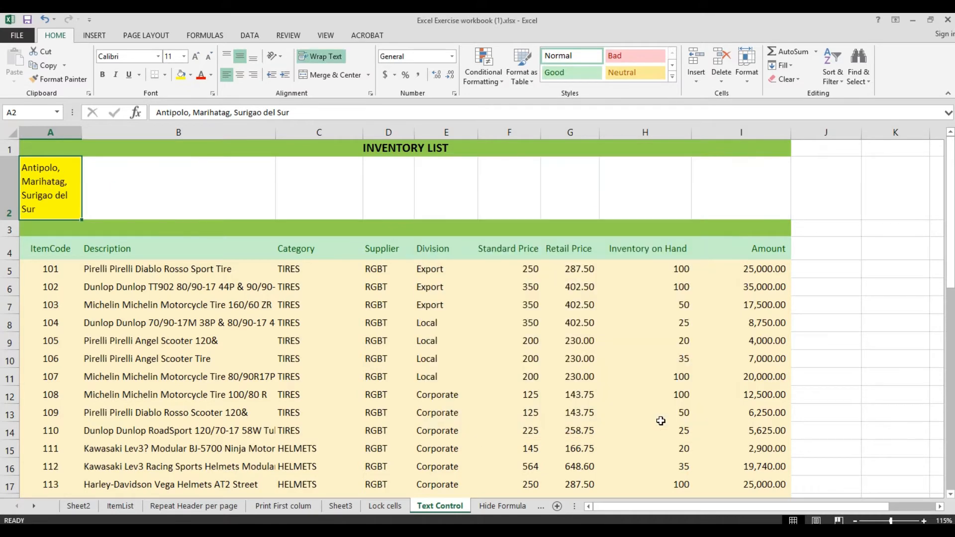
left_click(56, 169)
- Examine how the item descriptions in B5:B22 fit within the width of the Description column
scroll(123, 293, "down", 1)
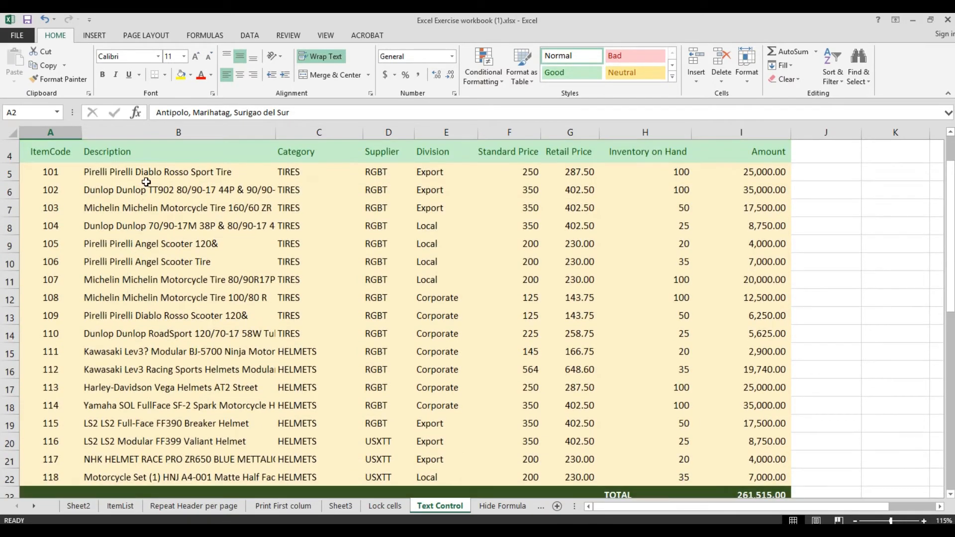
left_click_drag(146, 174, 172, 335)
left_click_drag(173, 373, 180, 478)
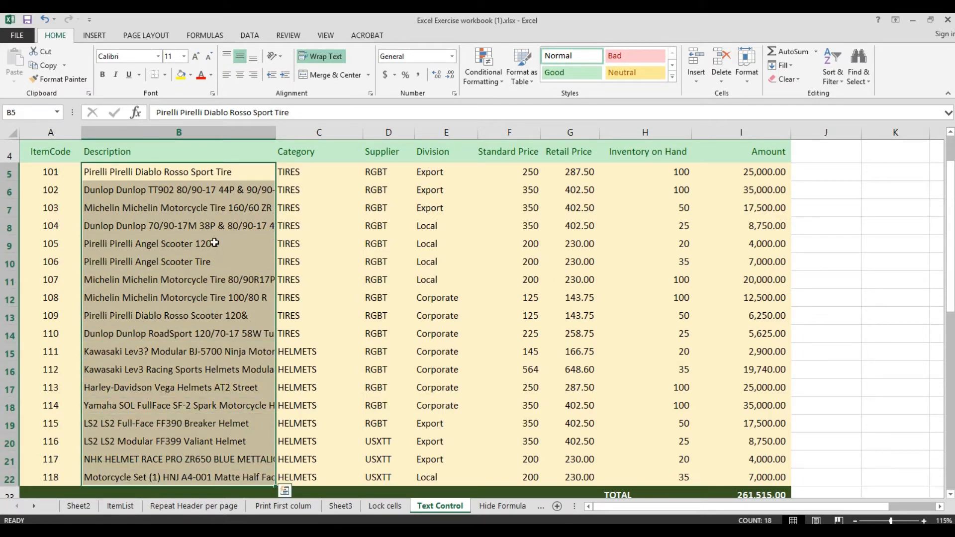
left_click(224, 192)
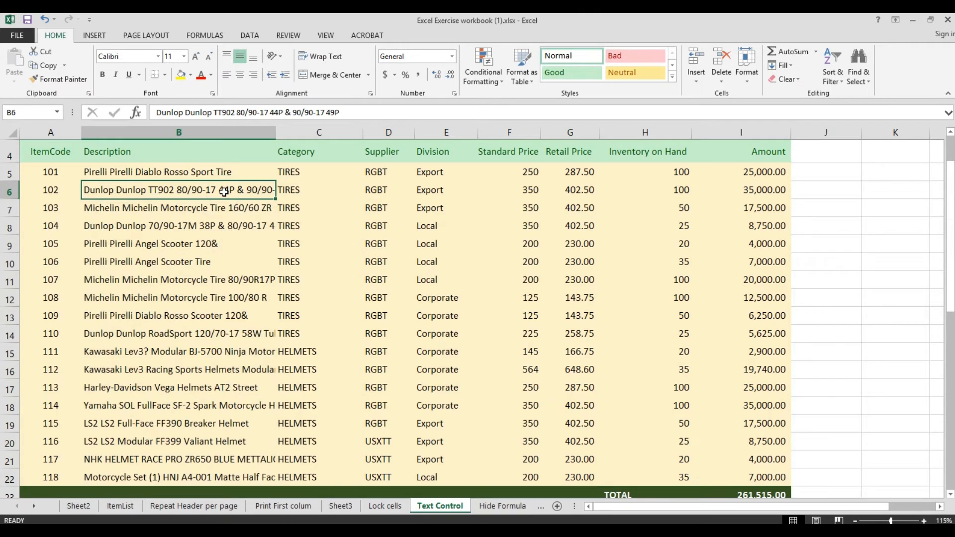
key("Down")
key("Down")
key("Down")
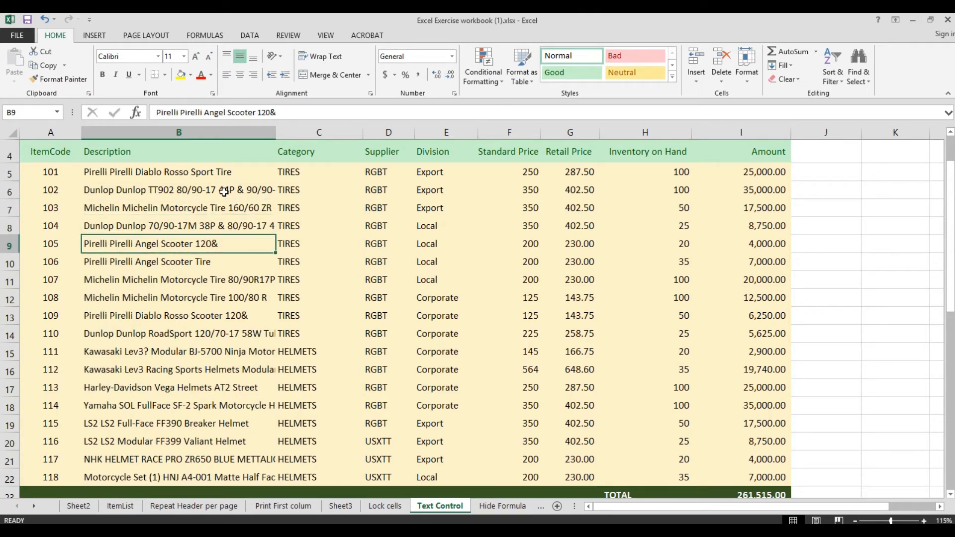
key("ctrl+Home")
- Turn off Wrap text and apply Shrink to fit to the item descriptions in B5:B22
left_click_drag(172, 172, 186, 477)
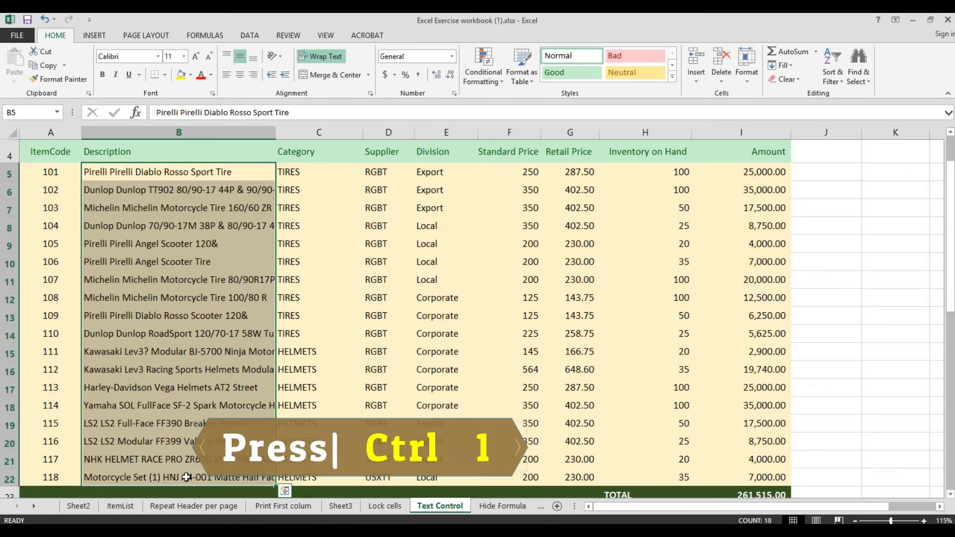
key("ctrl+1")
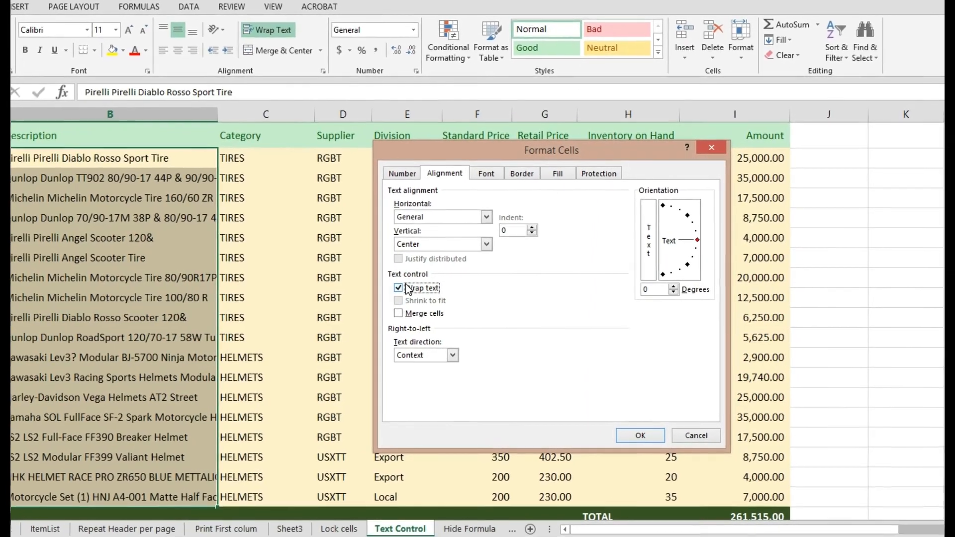
left_click(417, 289)
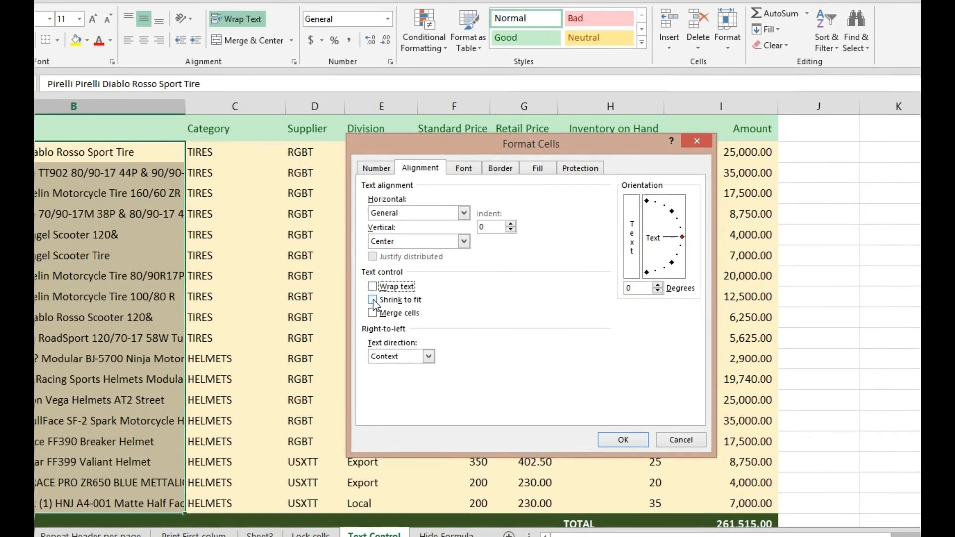
left_click(366, 299)
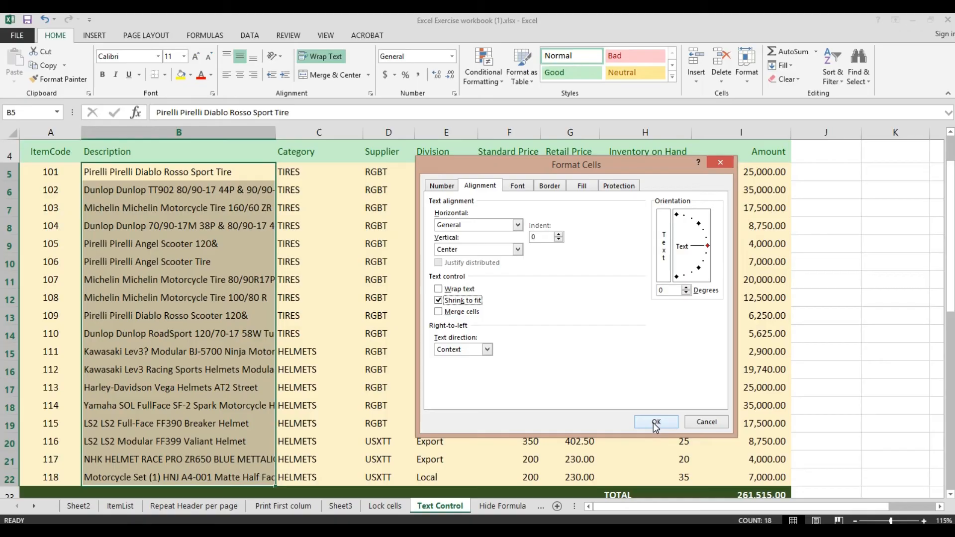
left_click(578, 450)
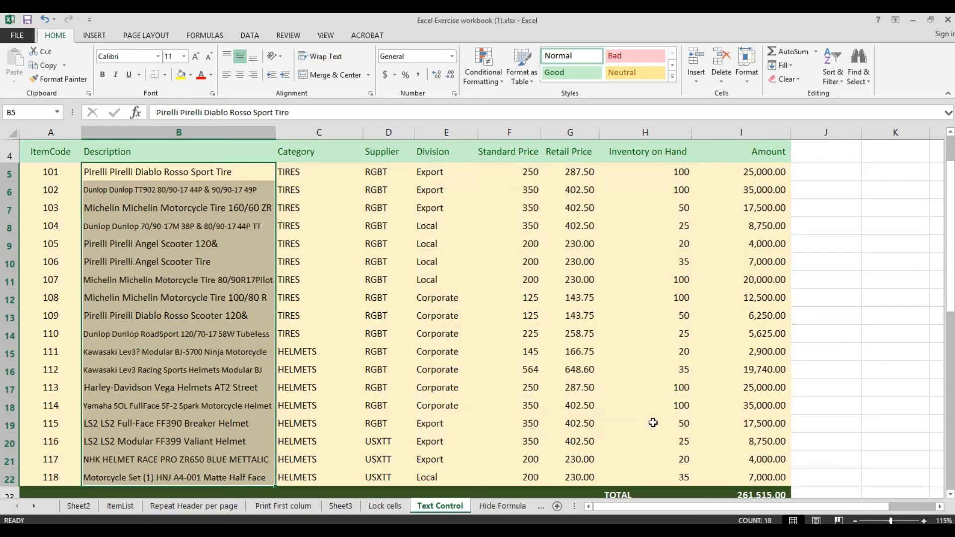
left_click(212, 222)
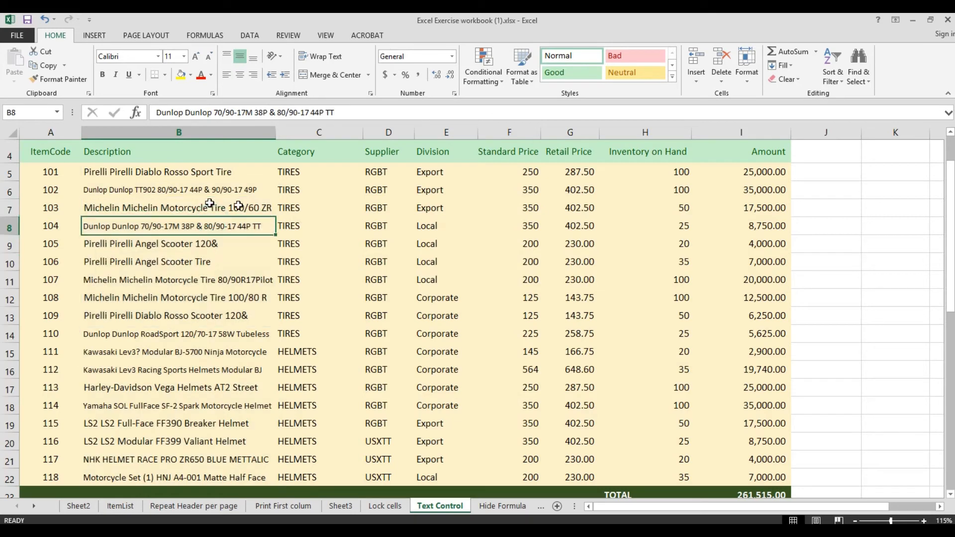
- Narrow the Description column B, widening it back slightly, to test how the shrunken descriptions adapt
scroll(246, 199, "up", 1)
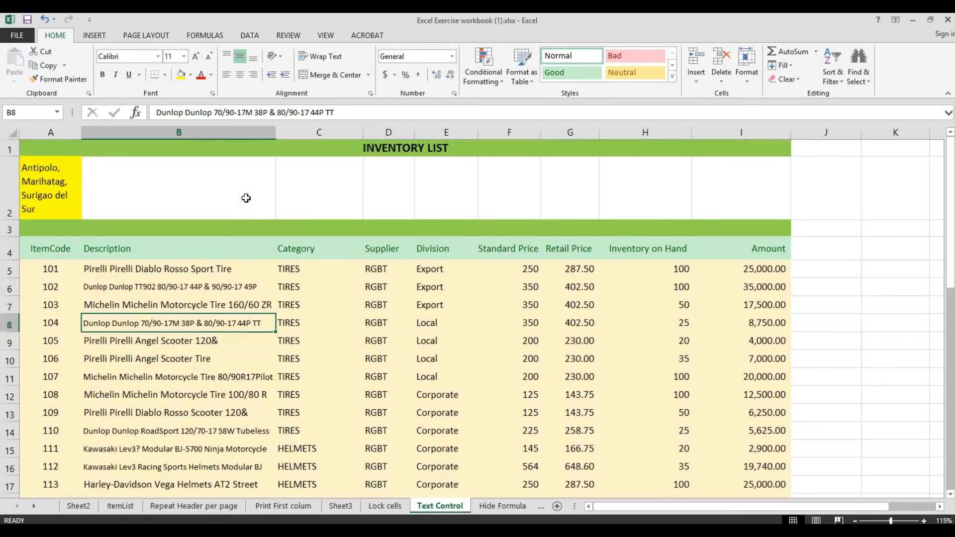
scroll(247, 198, "down", 2)
scroll(245, 196, "up", 2)
left_click_drag(275, 135, 276, 136)
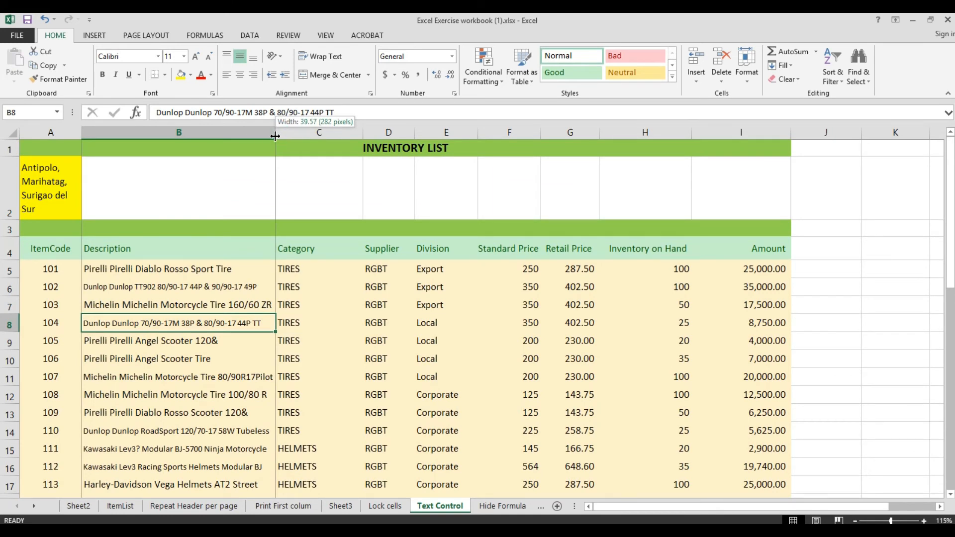
left_click_drag(273, 135, 246, 136)
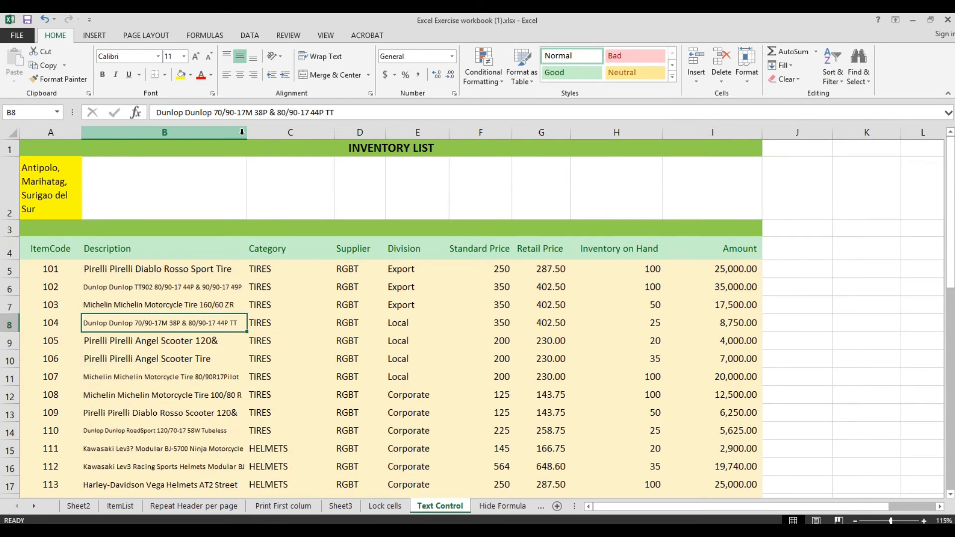
mouse_move(247, 133)
left_mouse_down()
mouse_move(180, 135)
mouse_move(254, 139)
left_mouse_up()
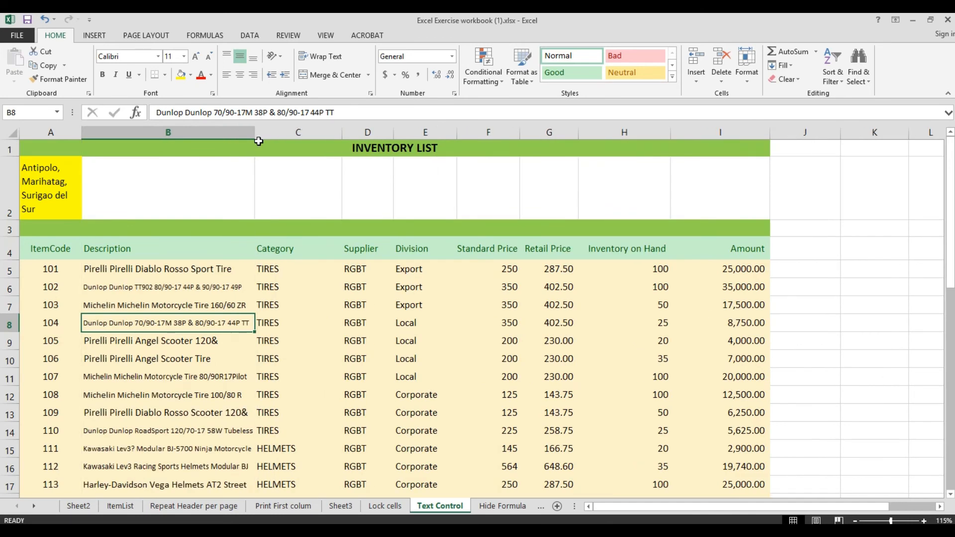
left_click(184, 154)
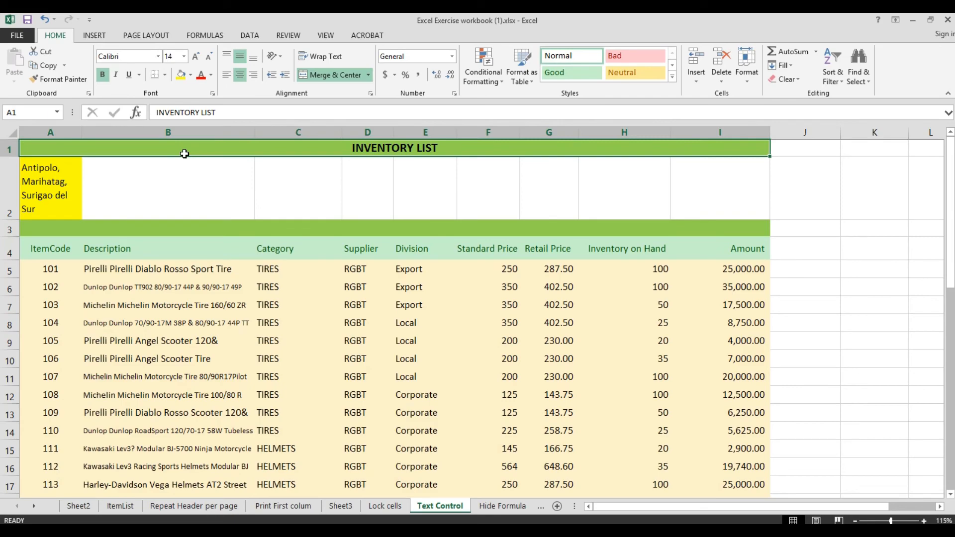